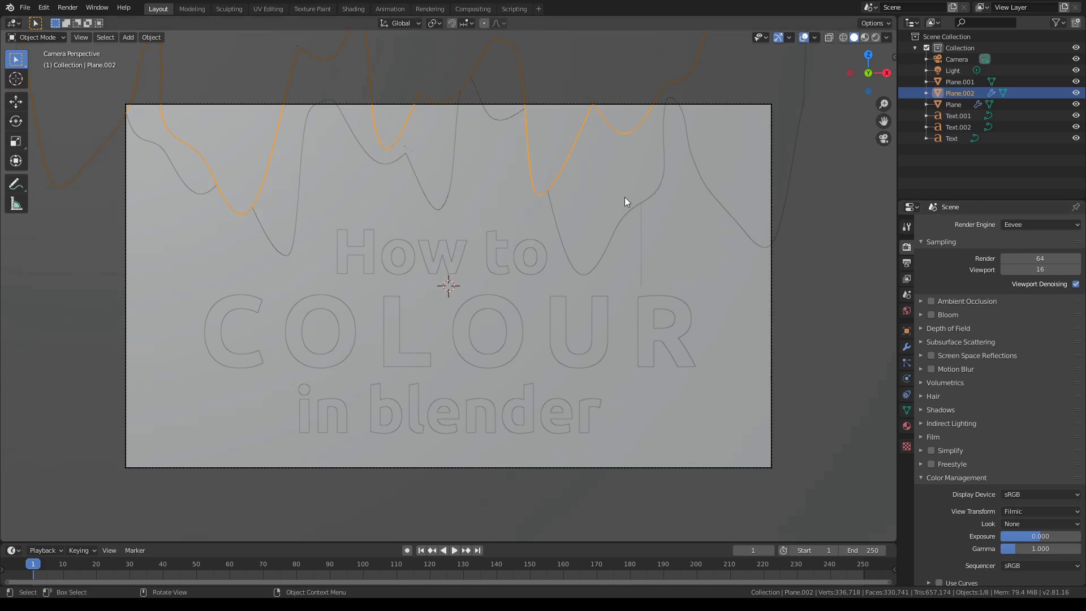
Step: Make the wave object Plane, listed after Plane.002 in the Outliner, the active object
click(735, 280)
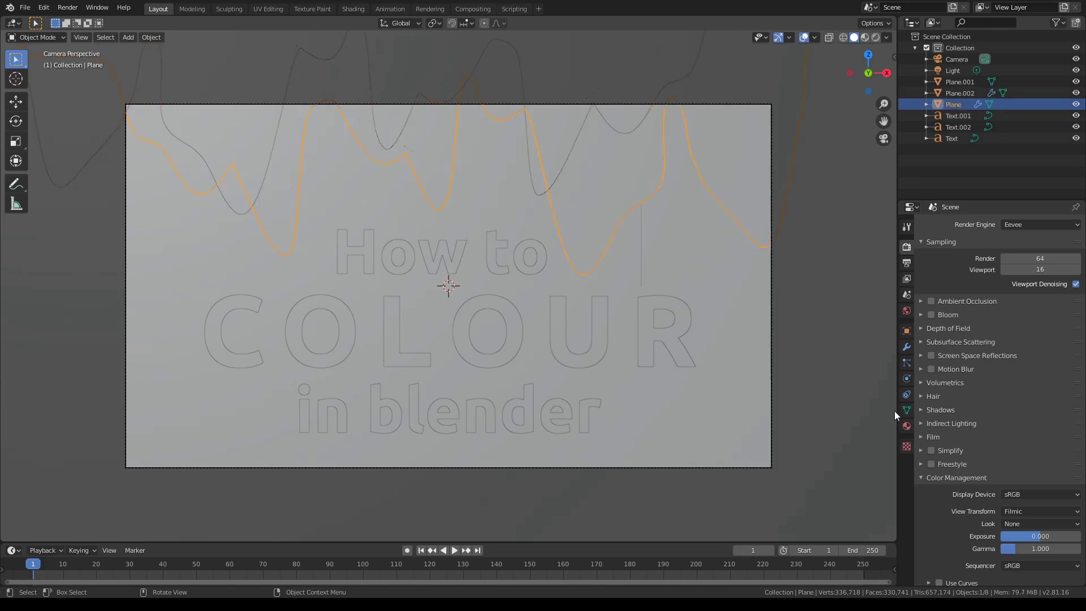
click(907, 425)
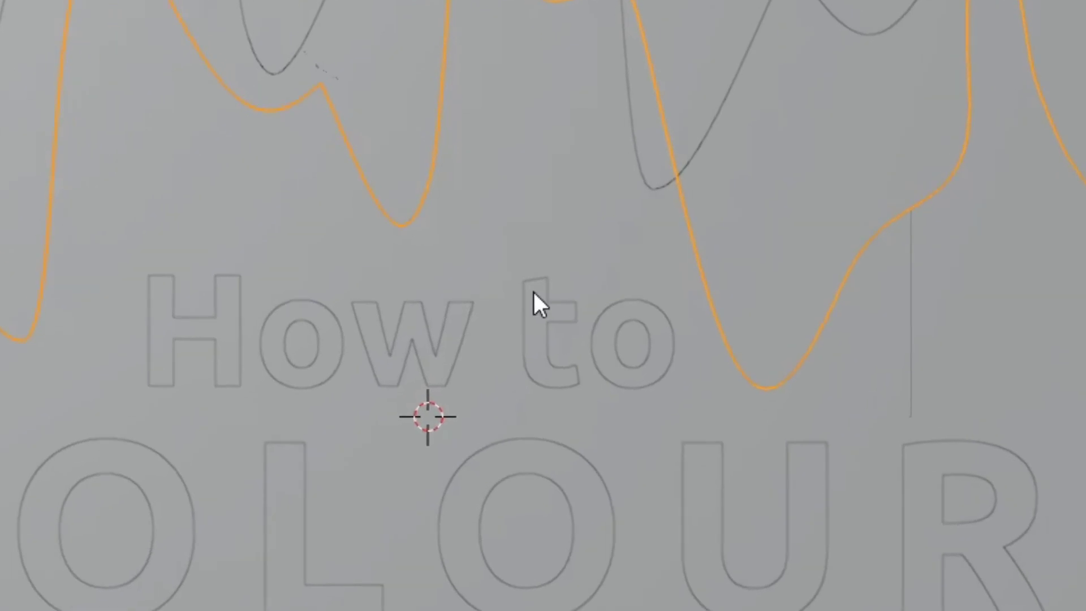
Step: Switch the viewport to Rendered shading to show the rainbow title on black
key(z)
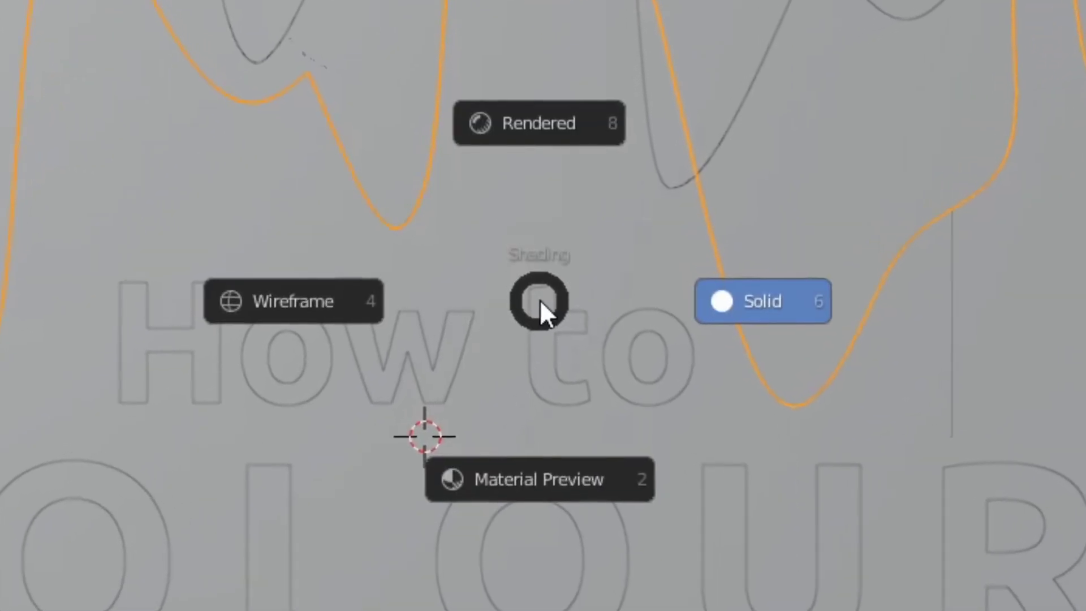
click(528, 124)
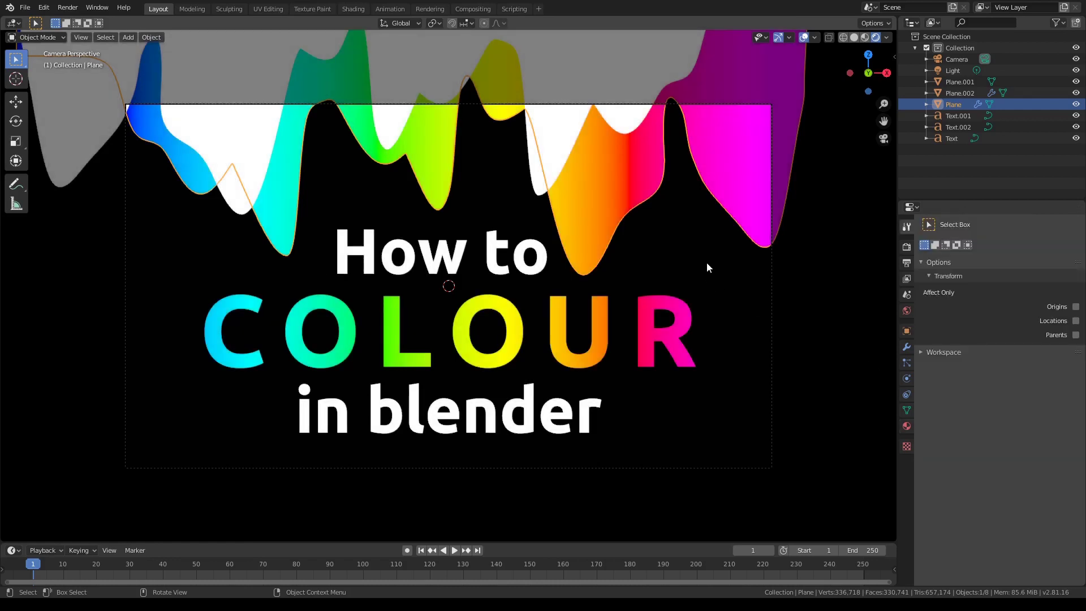
Step: Select Plane.001 and display its black Emission Material.002 in Material Properties
click(760, 283)
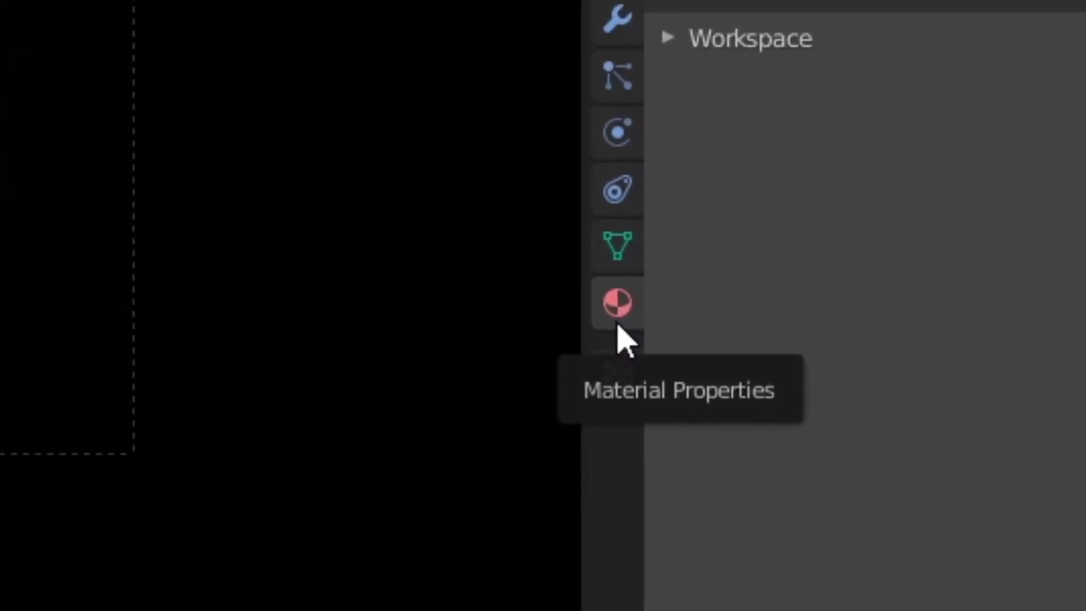
click(618, 323)
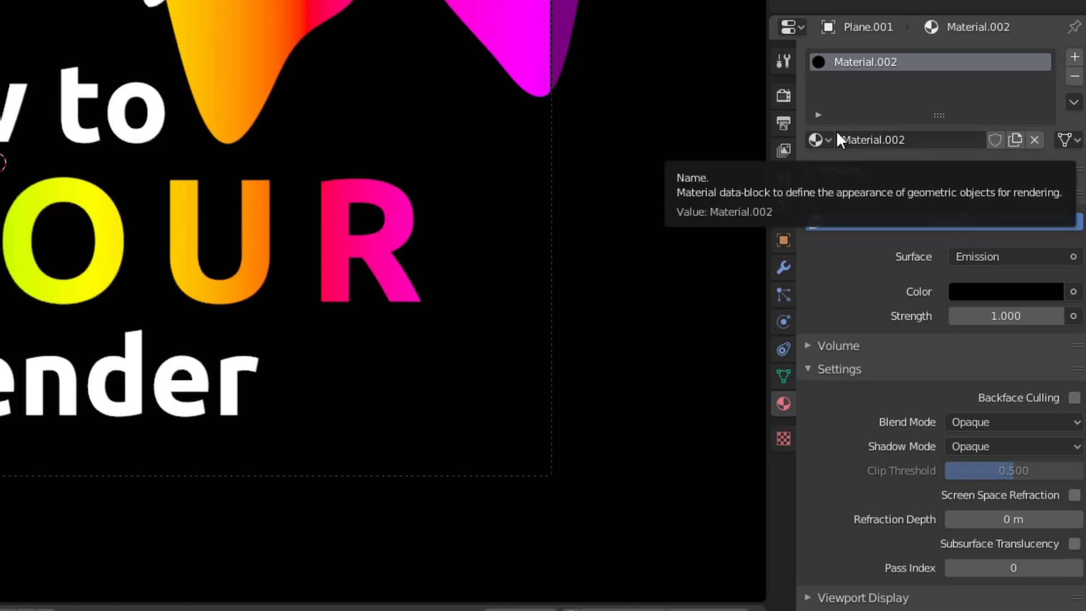
Step: Remove Plane.001's material slot and create a new default Principled BSDF material named Material
click(1075, 77)
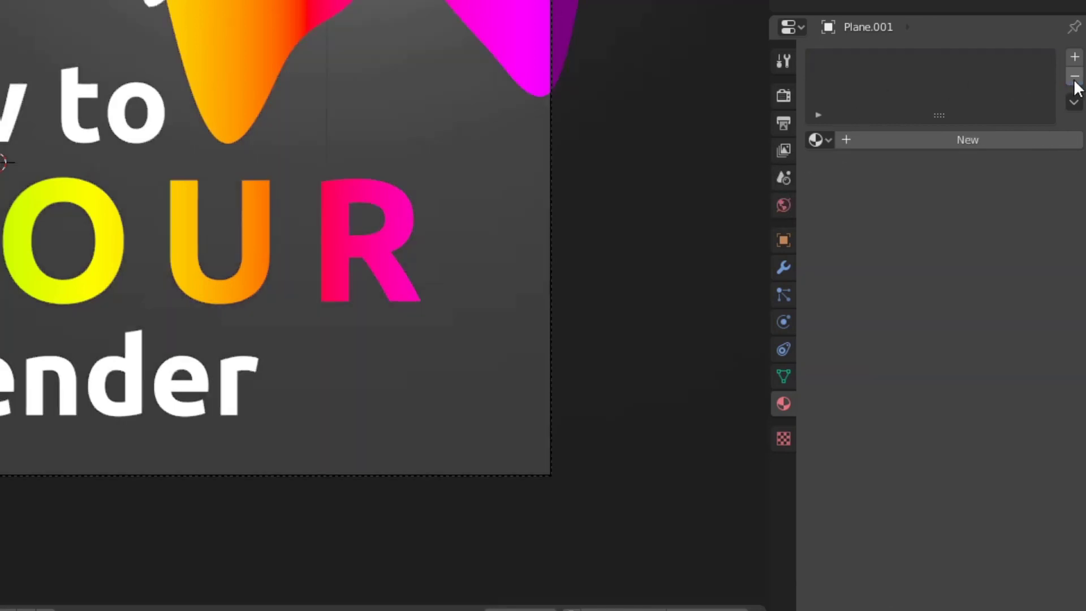
click(984, 137)
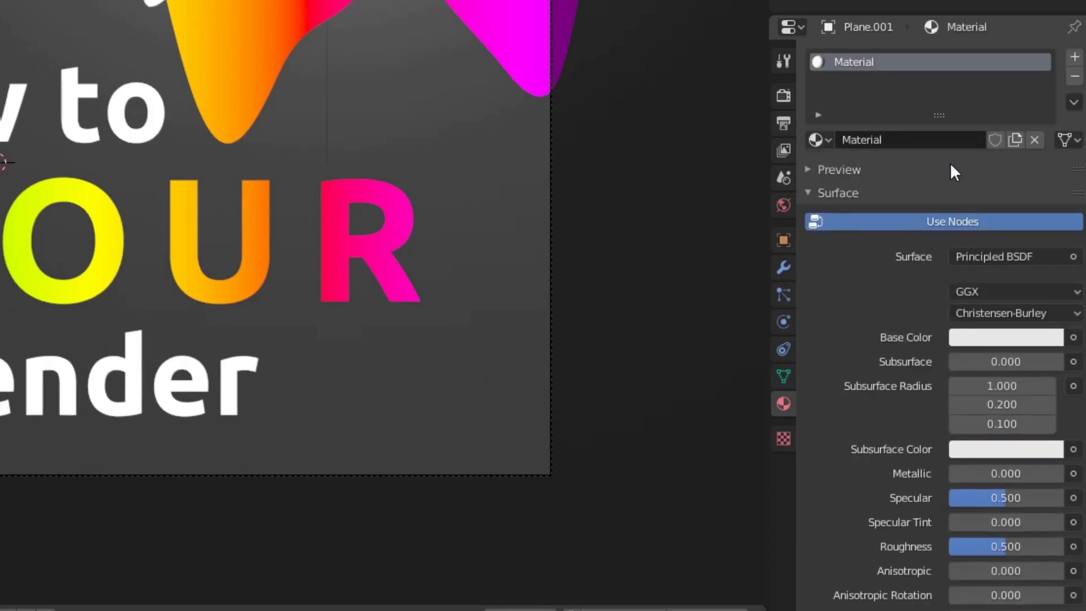
scroll(928, 164, down, 5)
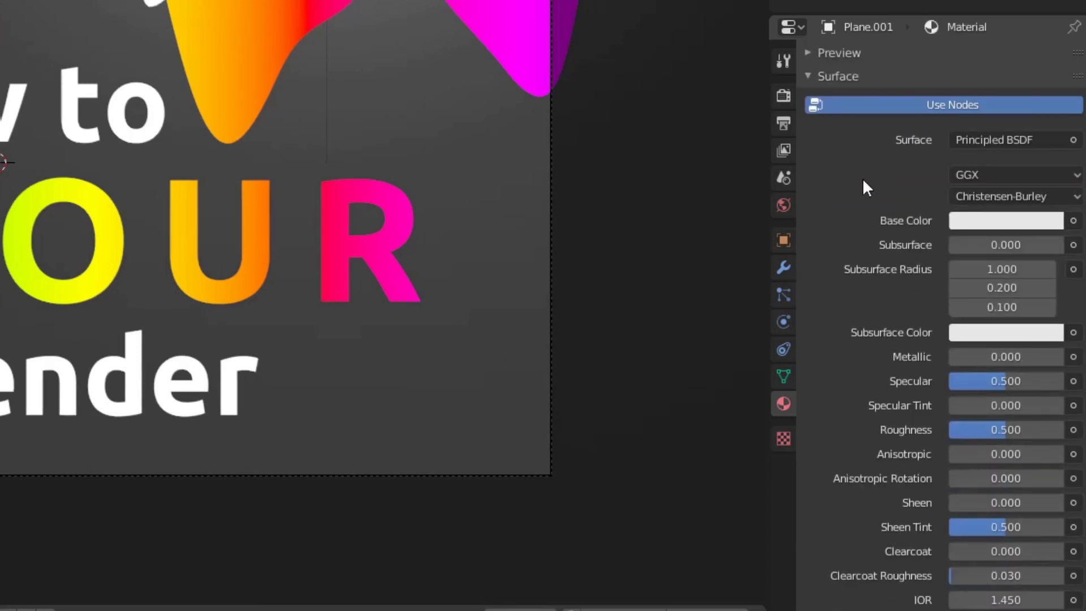
scroll(828, 277, up, 3)
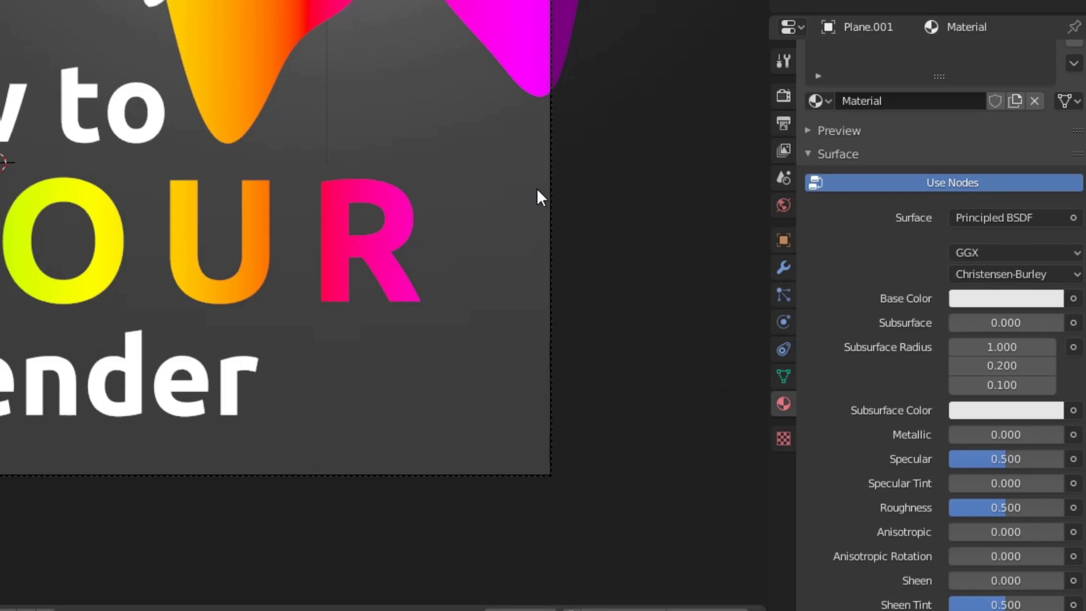
Step: Change the new material's surface shader from Principled BSDF to Emission
click(991, 217)
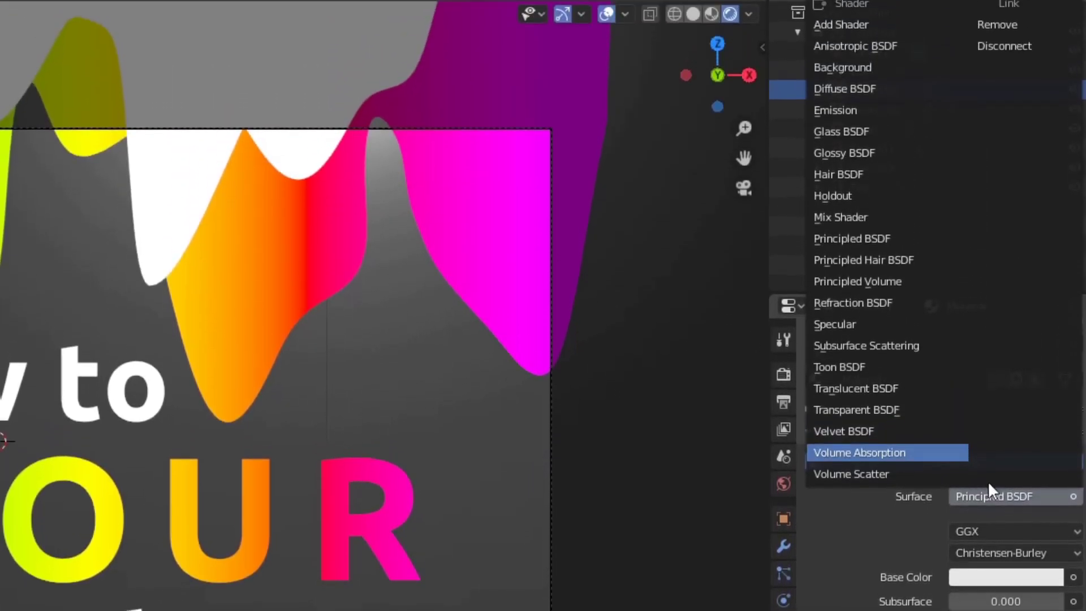
click(847, 159)
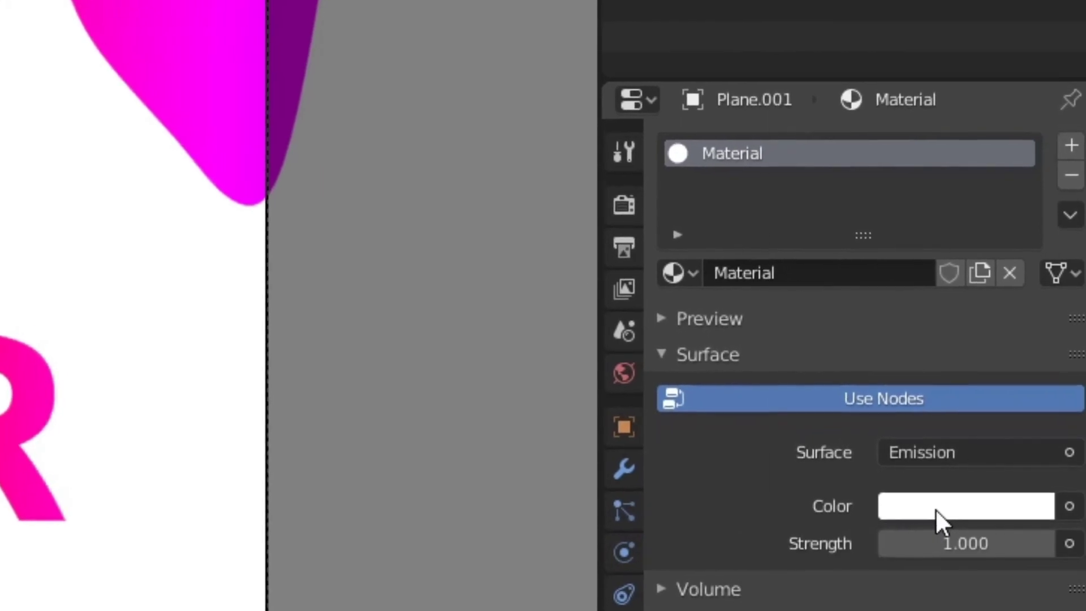
Step: Set Plane.001's emission colour to black by dropping its value to 0
click(942, 488)
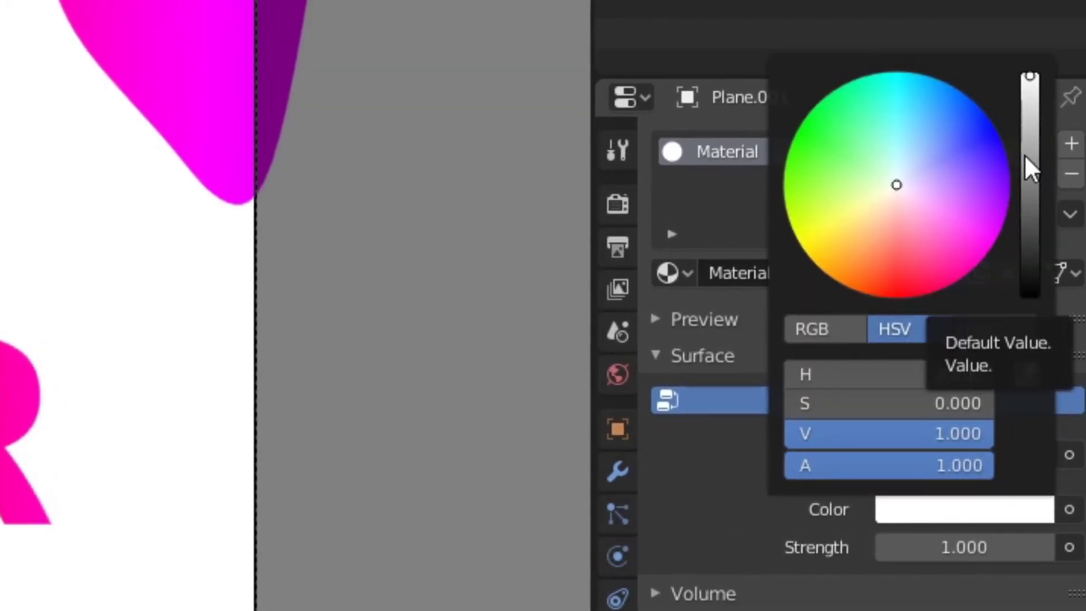
drag(1027, 157, 1030, 293)
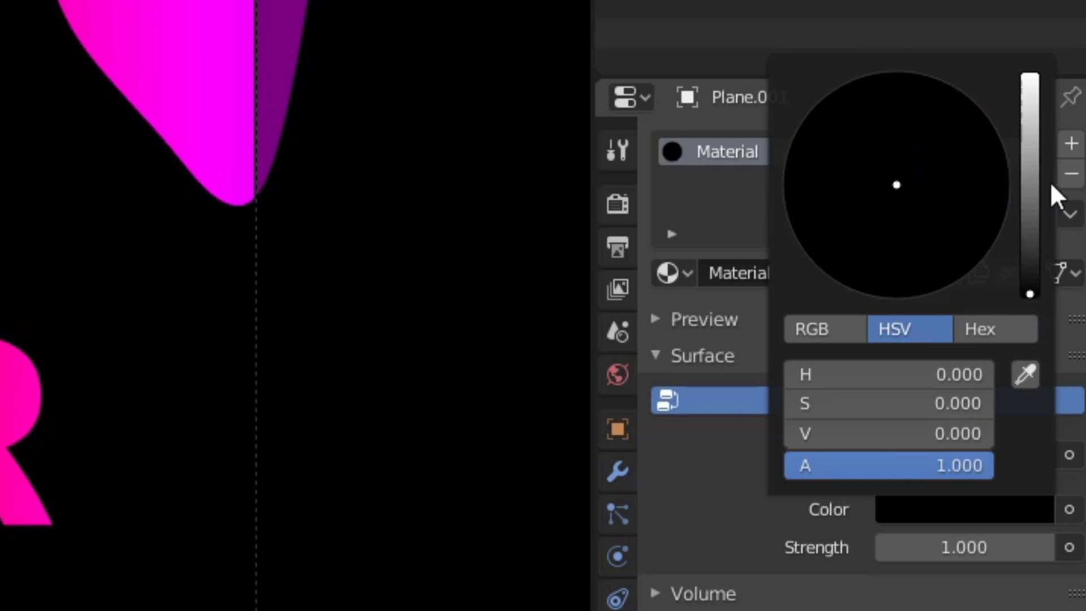
drag(962, 182, 968, 218)
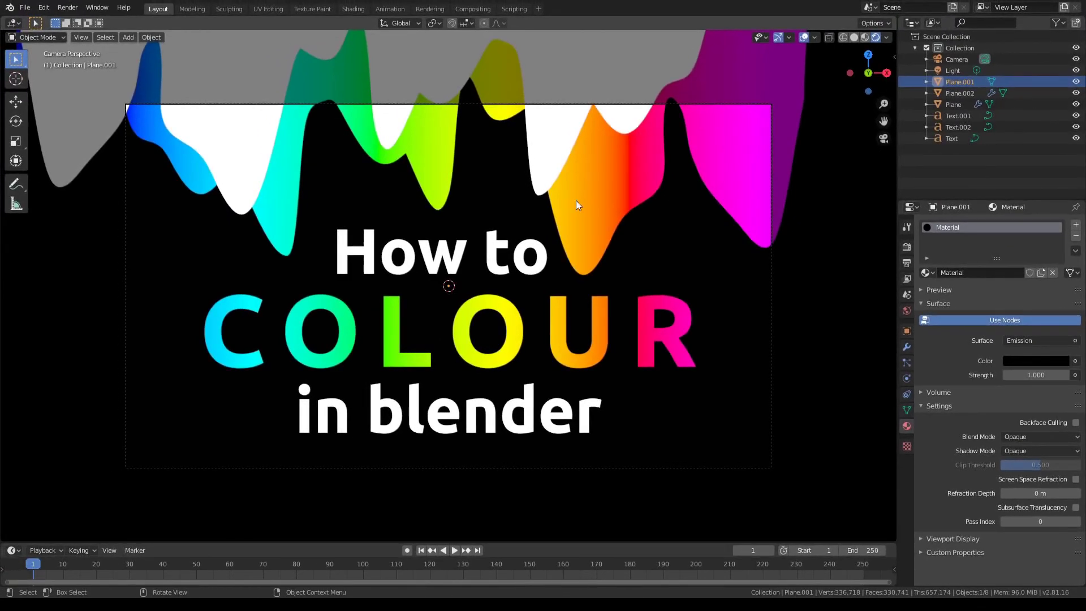
Step: Select Plane and show its gradient nodes in the Shading workspace with Rendered viewport shading
click(626, 193)
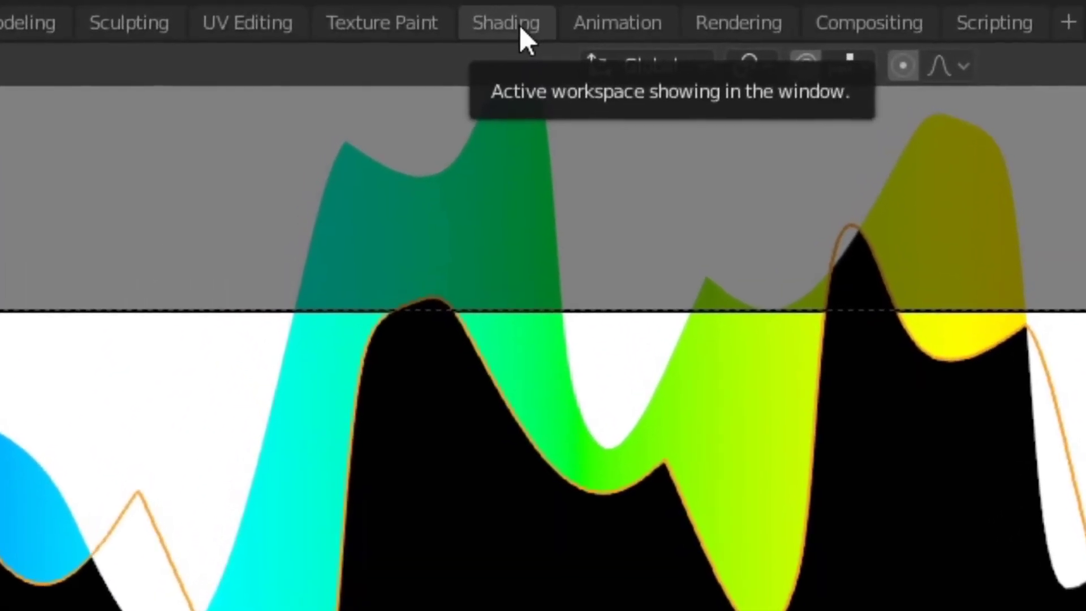
click(520, 27)
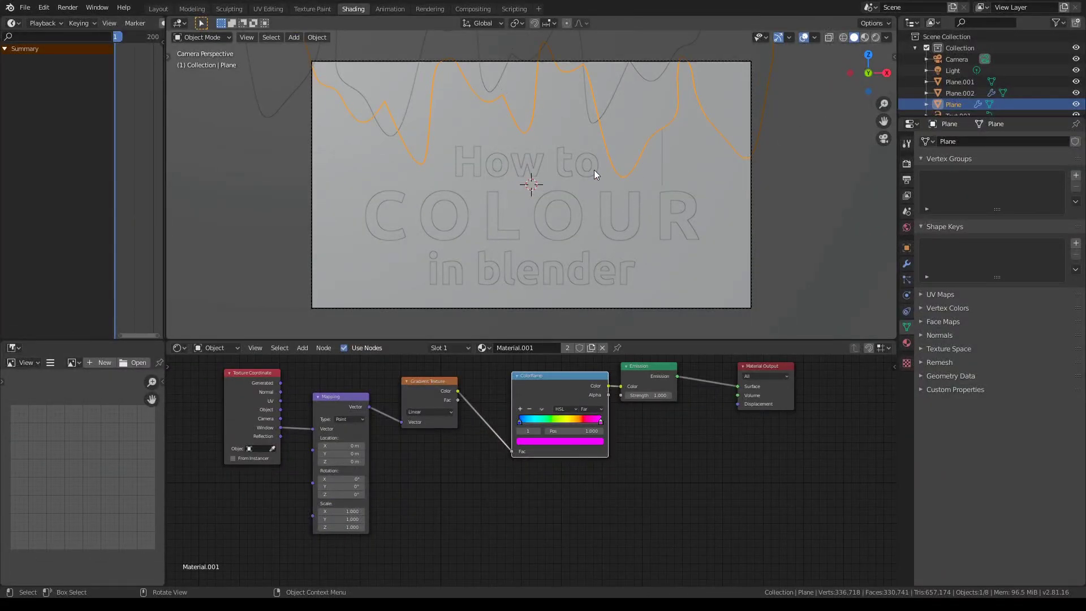
key(z)
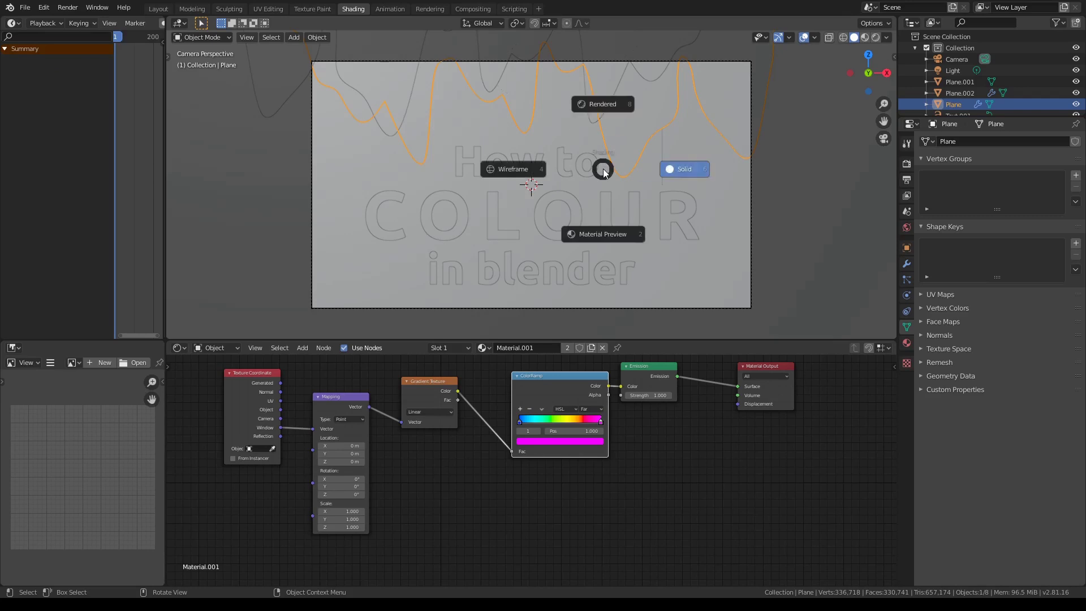
click(611, 104)
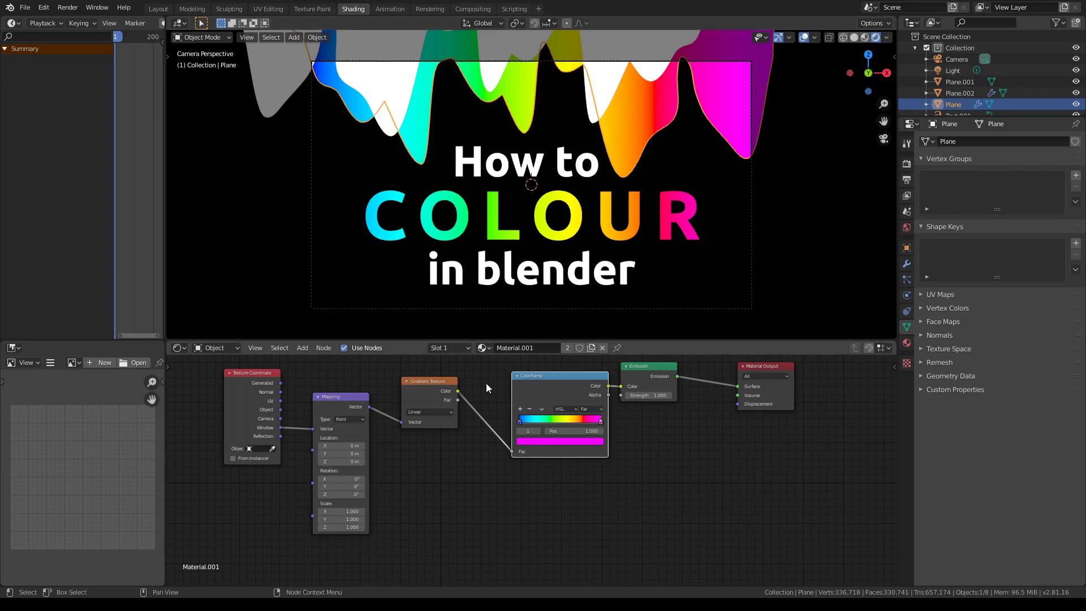
scroll(489, 374, up, 2)
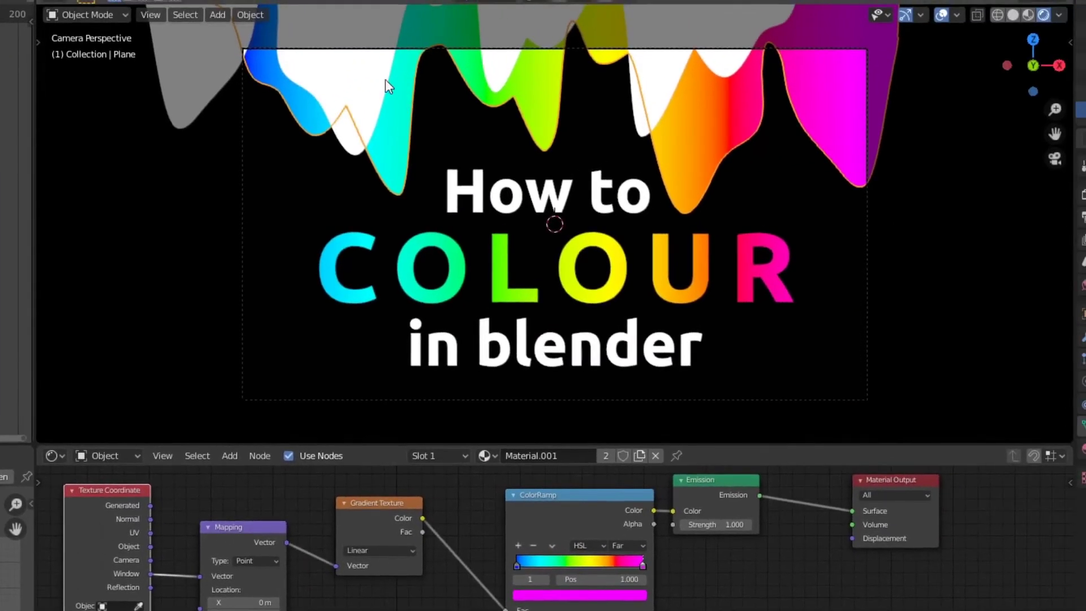
scroll(386, 81, up, 1)
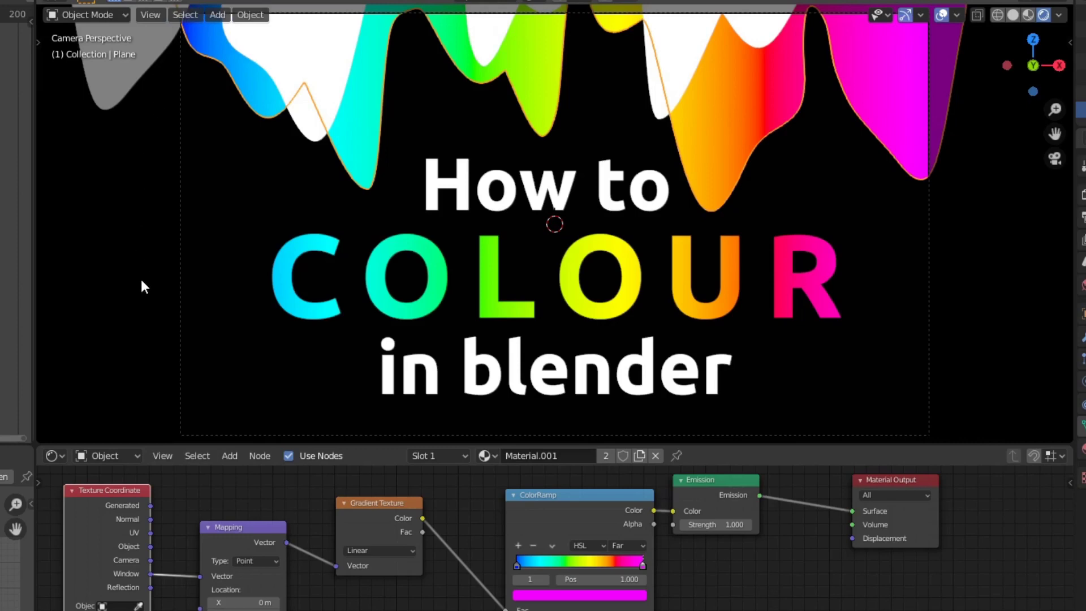
click(232, 533)
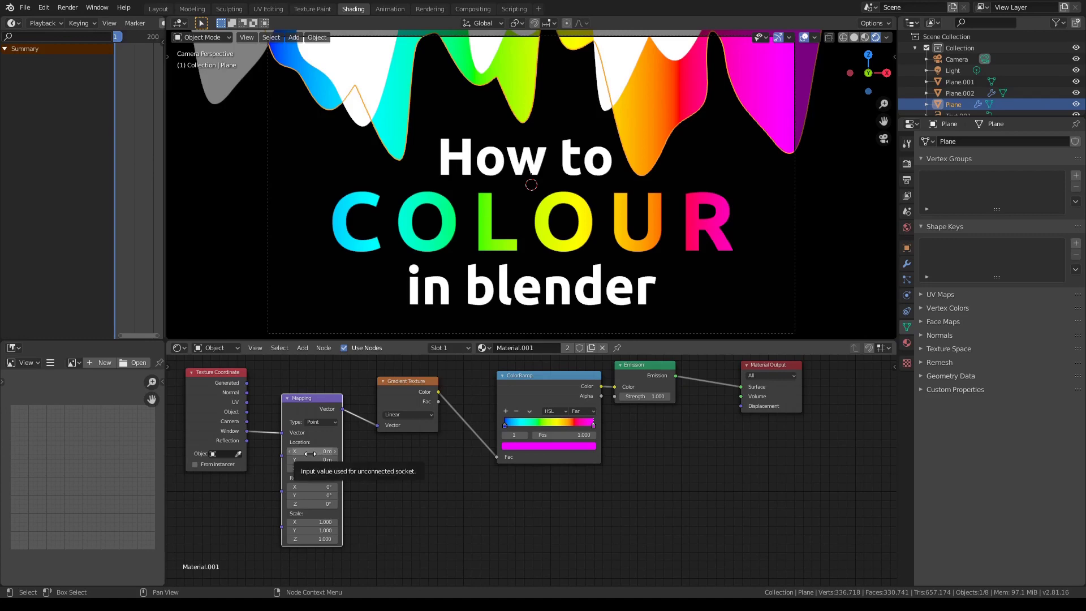
drag(310, 453, 266, 454)
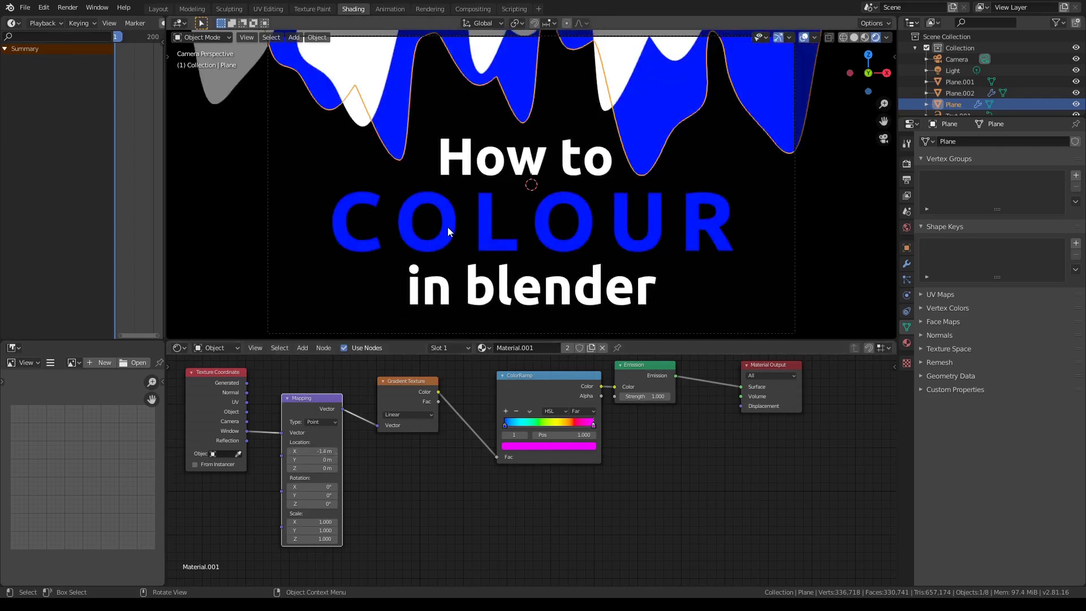
key(ctrl+z)
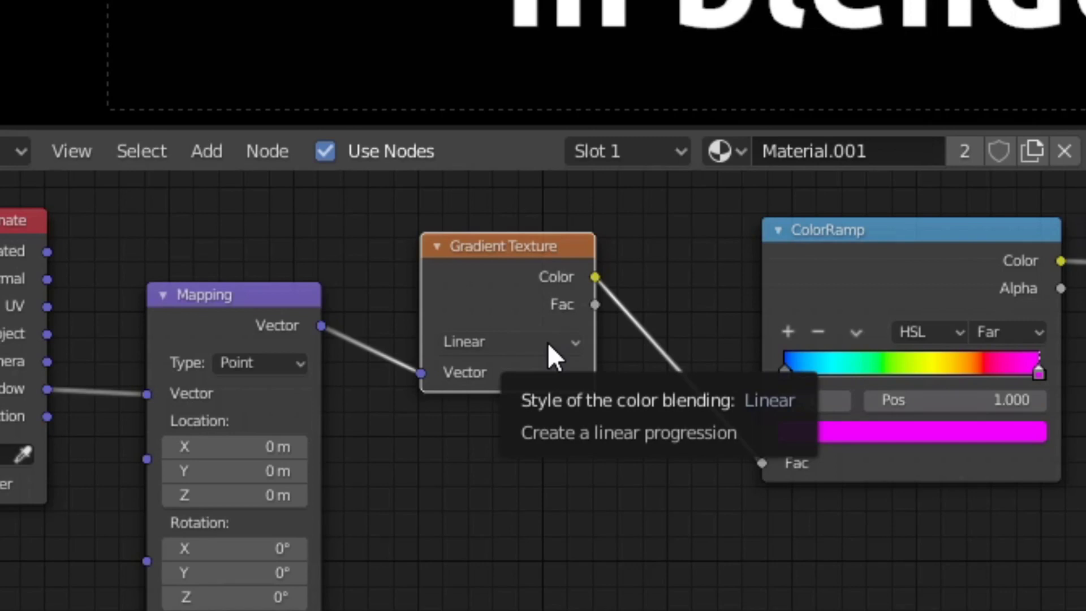
Step: Preview a Spherical gradient, revert to Linear, and nudge the ColorRamp node up-left
click(548, 342)
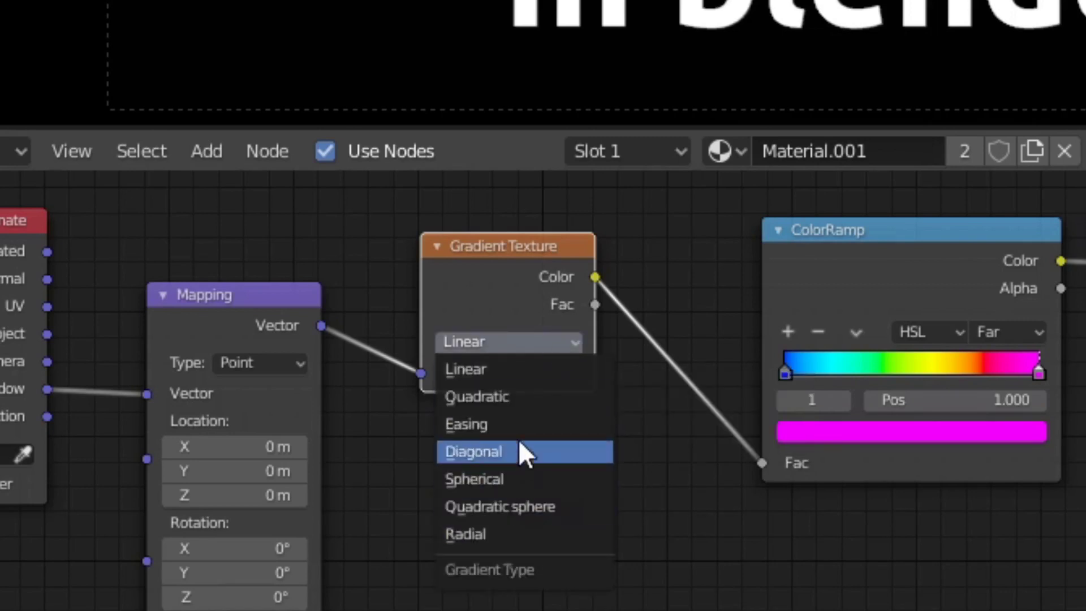
click(518, 475)
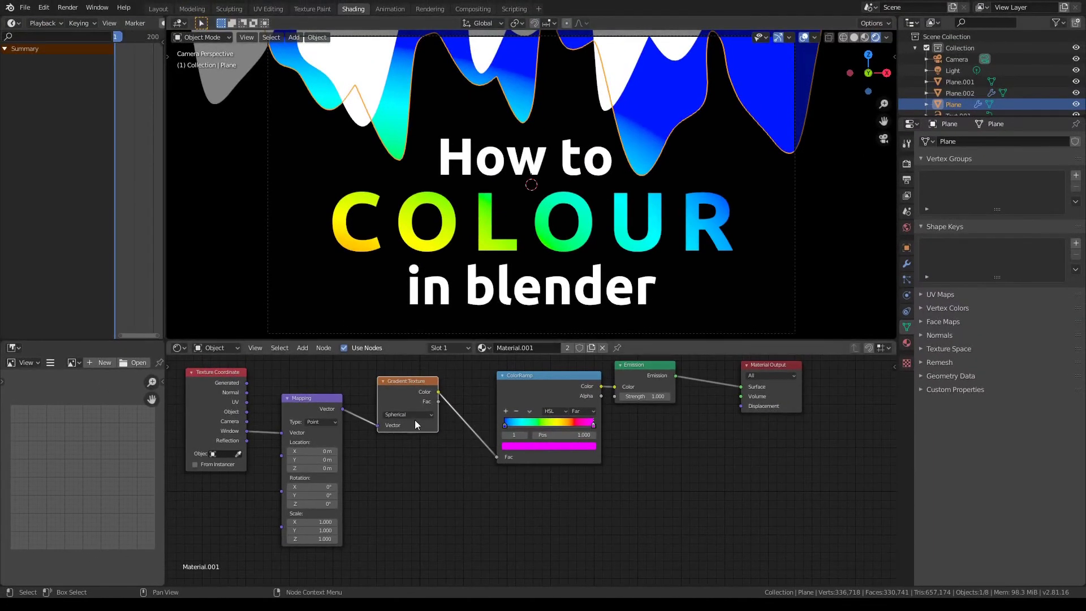
click(412, 415)
click(412, 422)
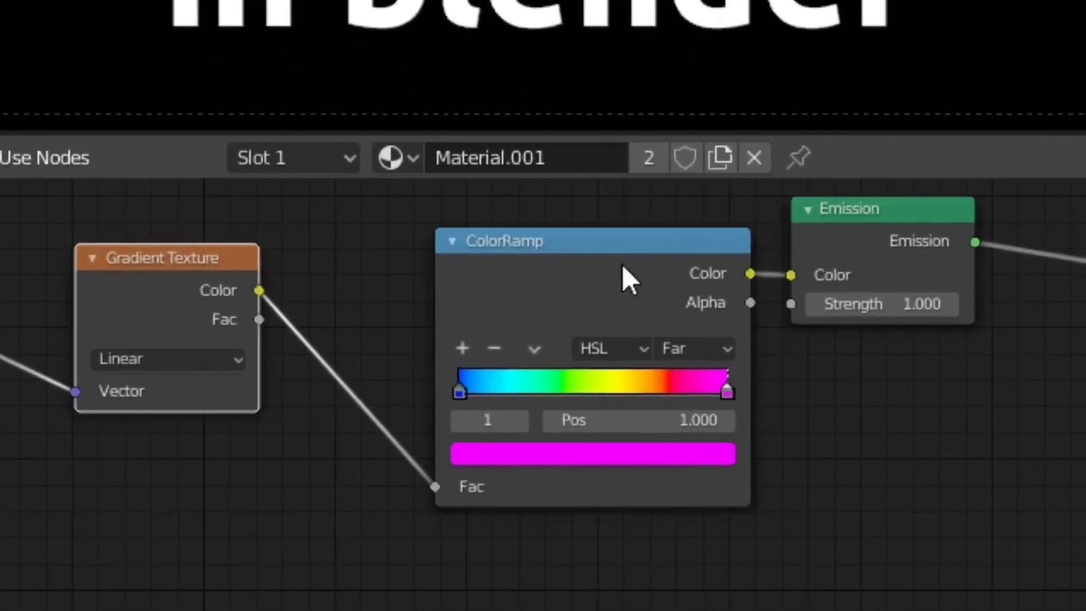
drag(560, 388, 545, 383)
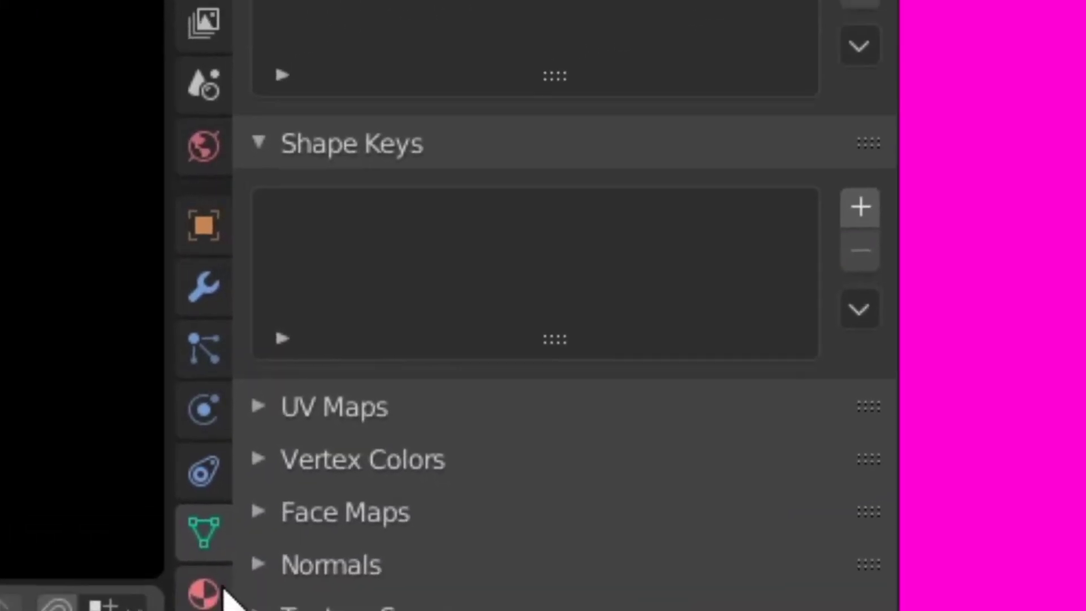
Step: Assign the white Emission Material.003 to the wave Plane from the material browser
click(221, 591)
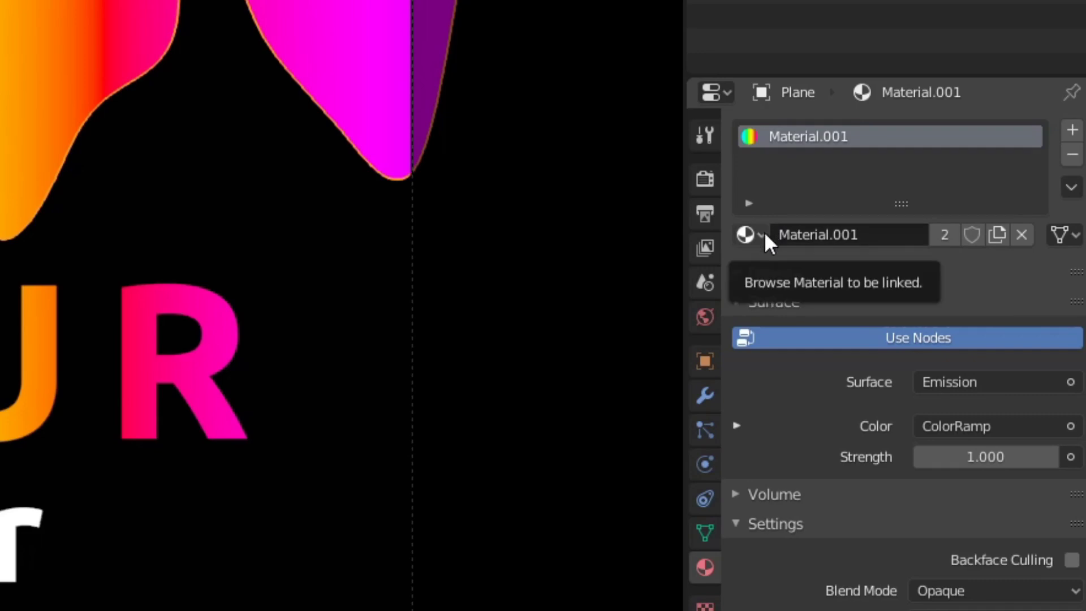
click(765, 235)
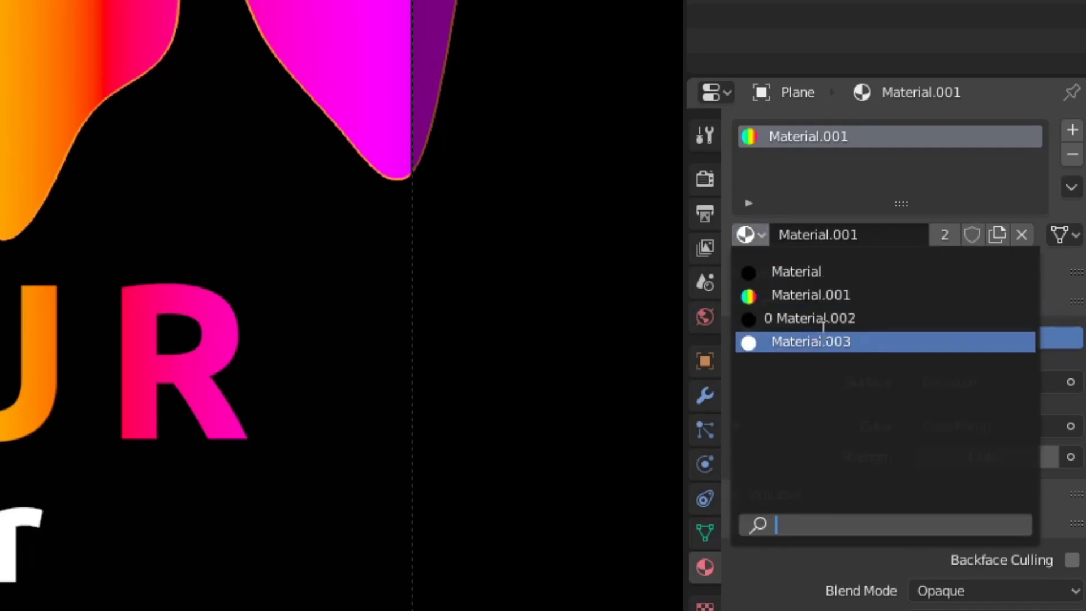
click(827, 342)
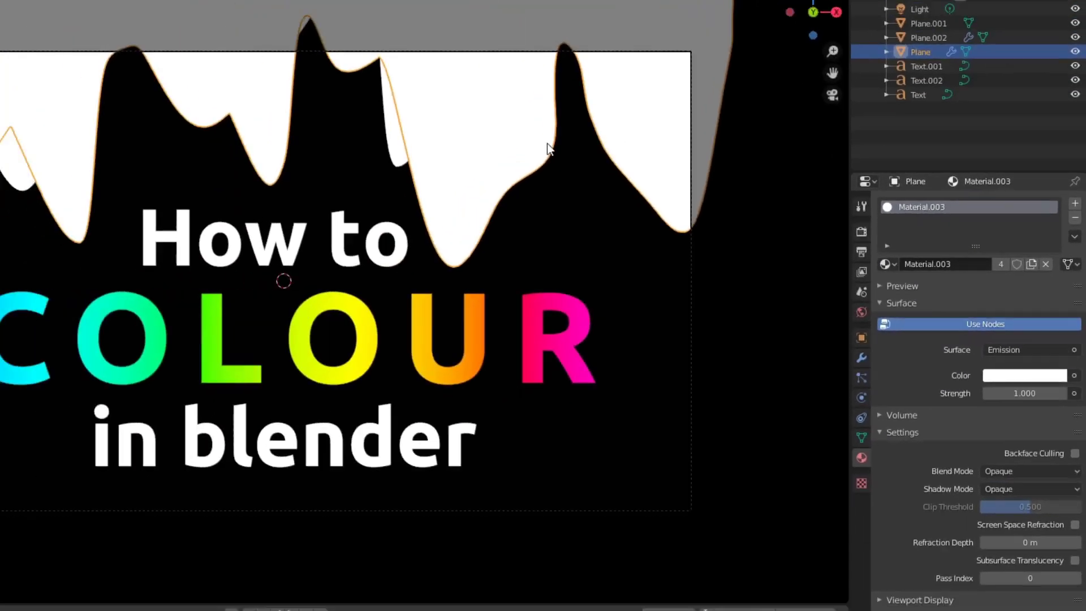